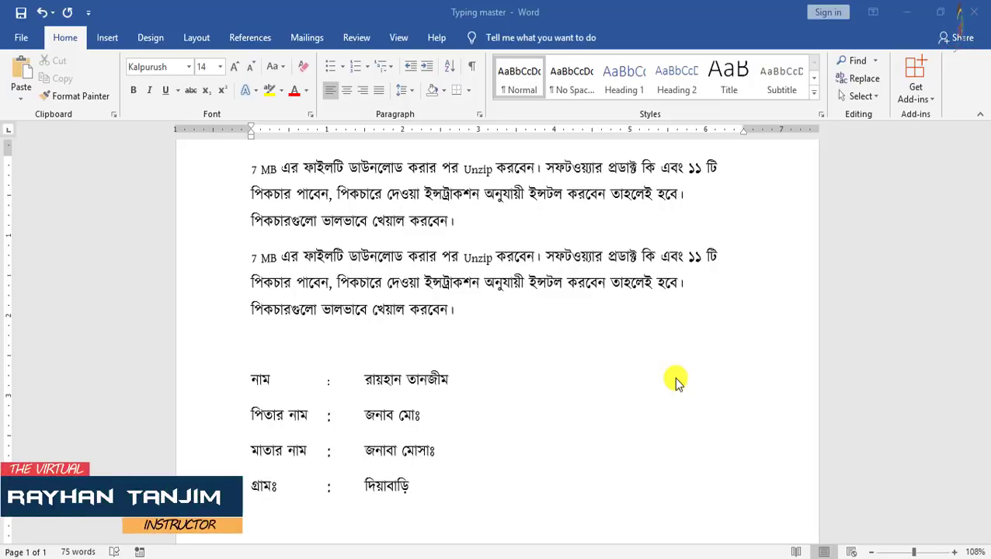
Step: Place the insertion point at the end of the first paragraph
scroll(601, 377, up, 1)
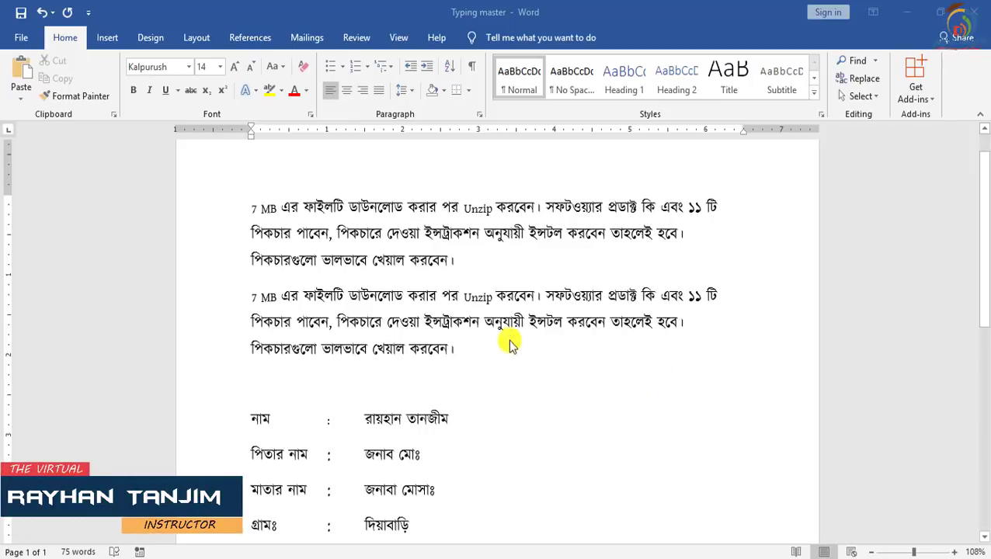
click(454, 262)
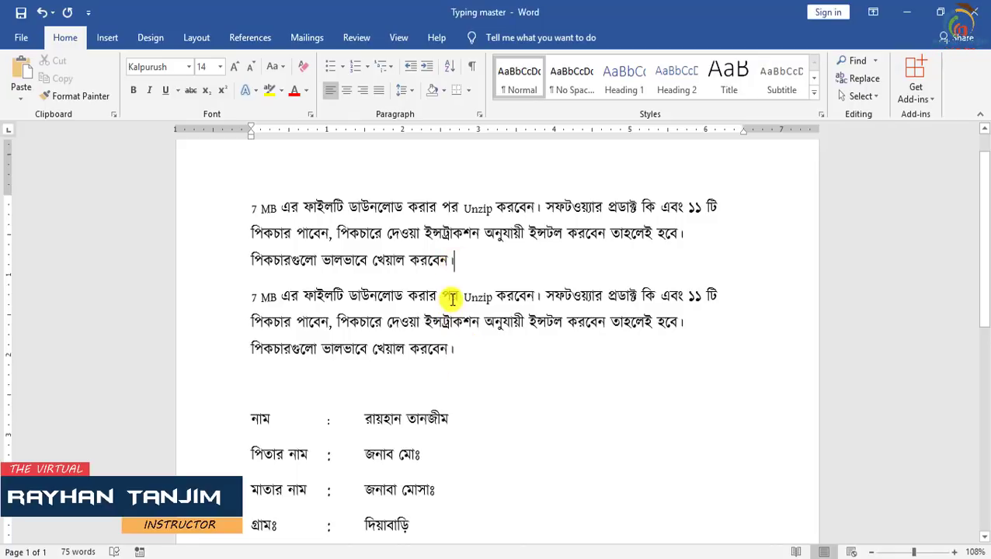
scroll(373, 403, down, 1)
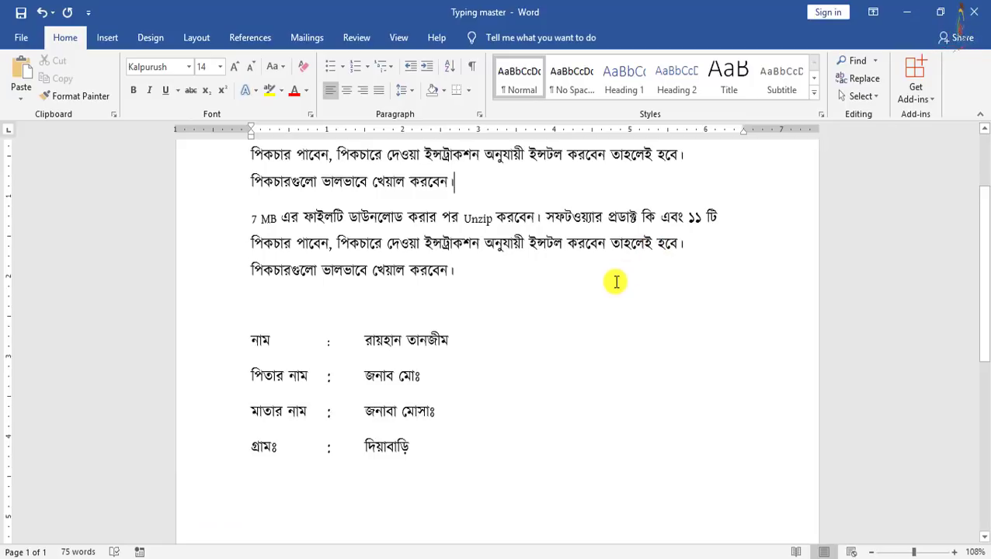
scroll(615, 282, up, 1)
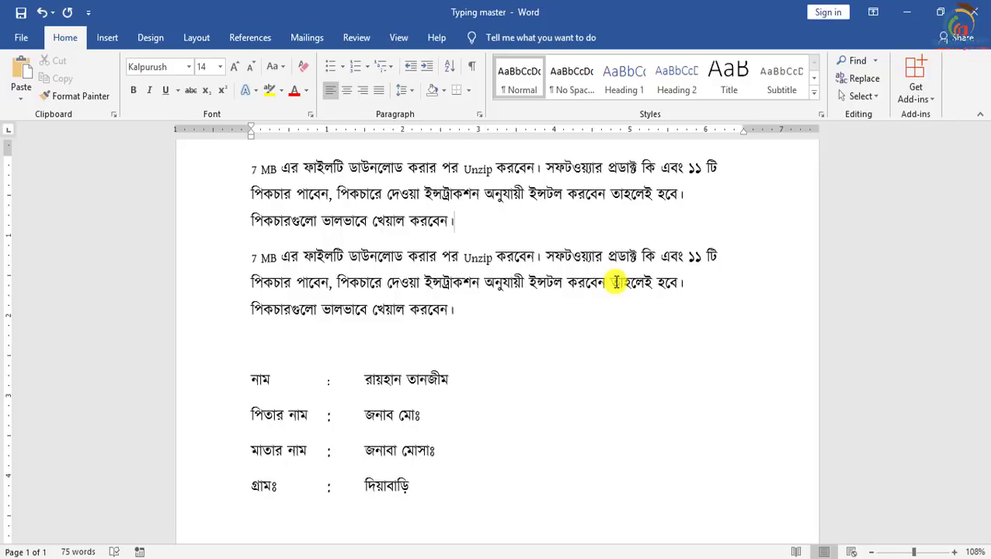
Step: Select the whole first paragraph by dragging, then again by triple-clicking
scroll(615, 282, up, 1)
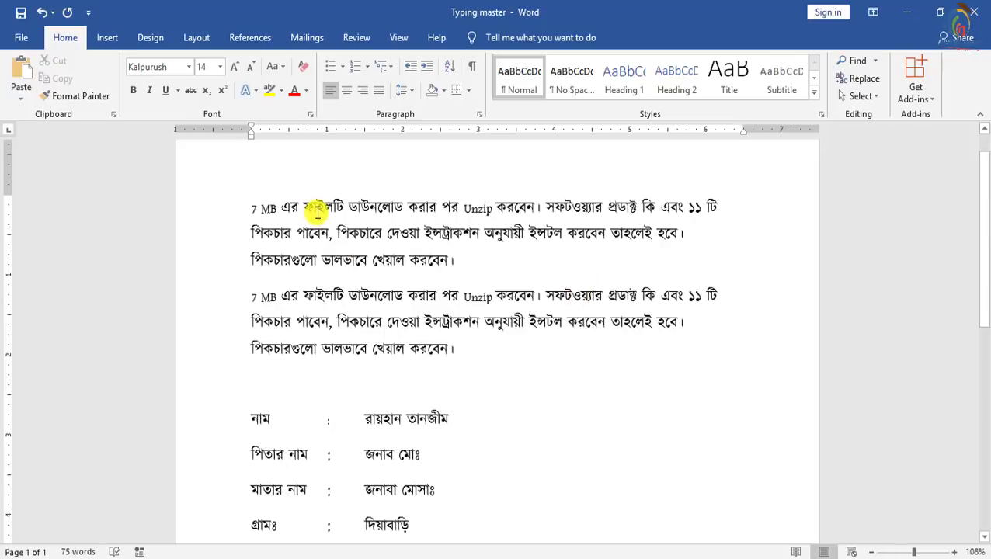
click(316, 208)
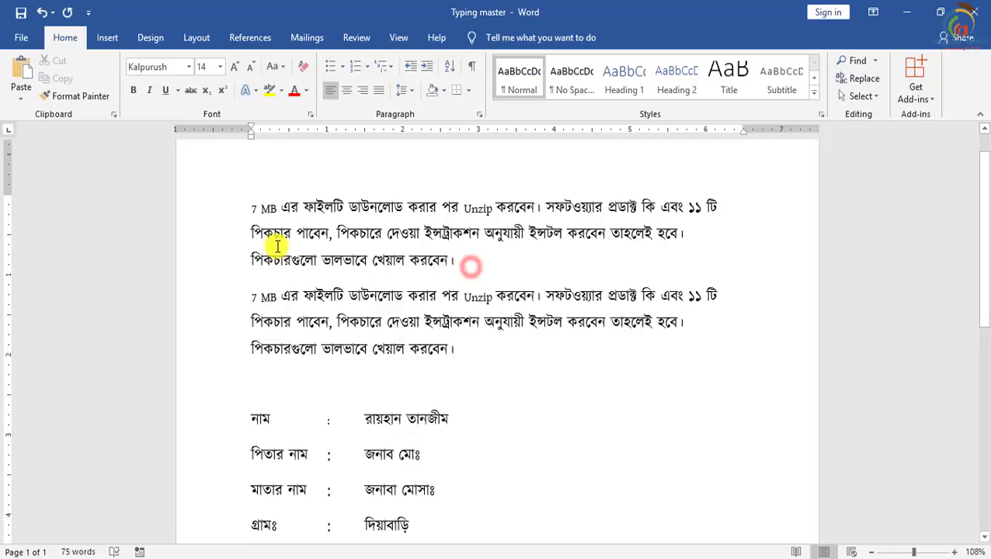
drag(470, 270, 248, 208)
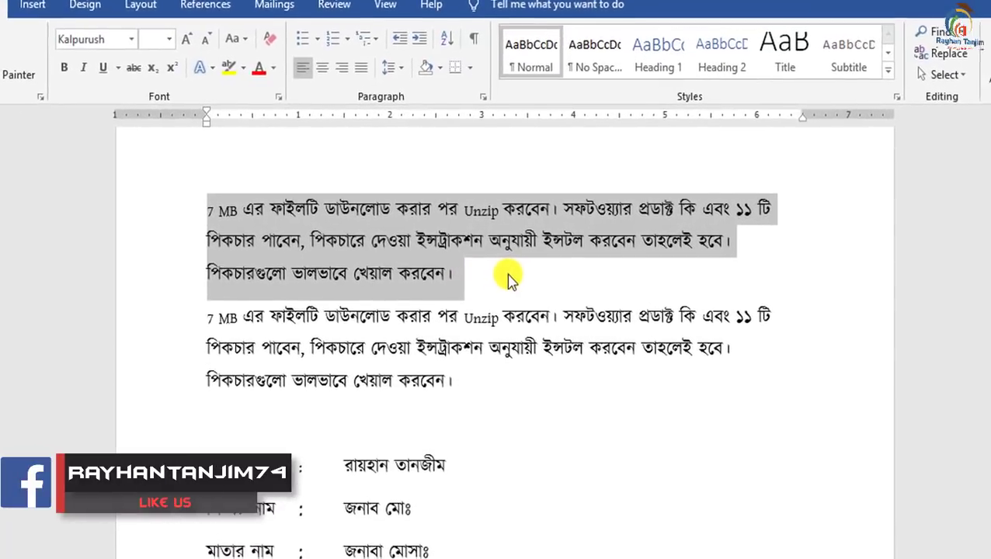
click(501, 268)
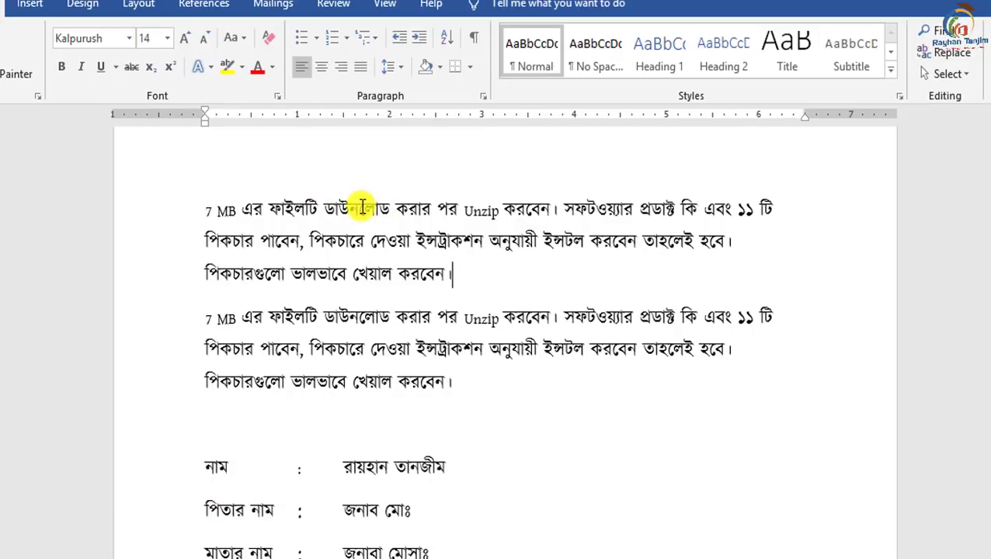
triple_click(361, 207)
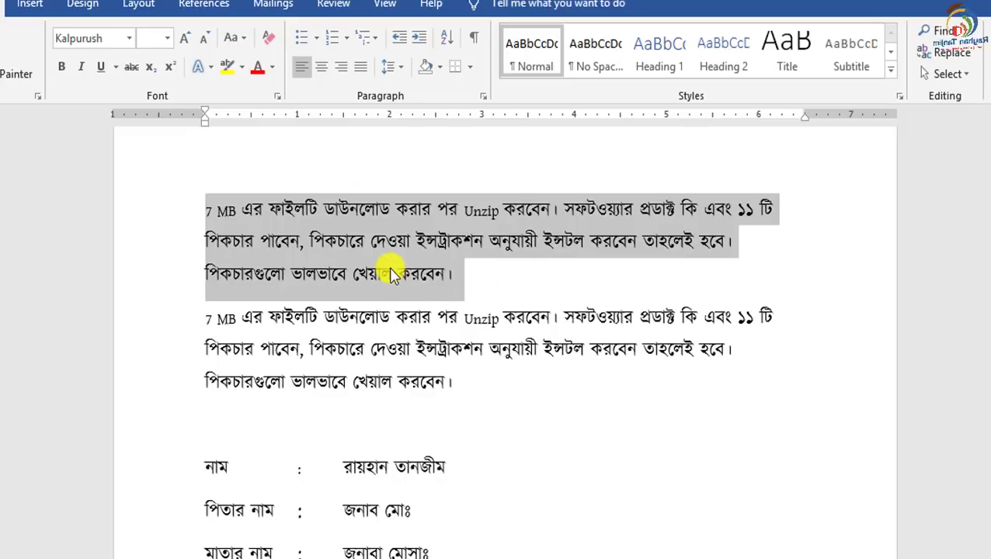
click(470, 277)
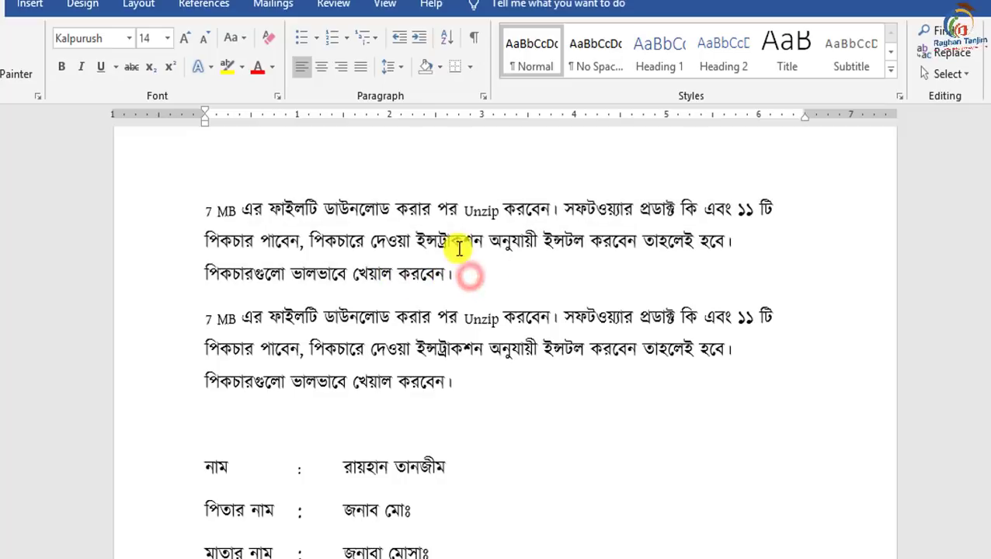
Step: Select the word ইন্সট্রাকশন by dragging, then again by double-clicking
drag(420, 239, 482, 243)
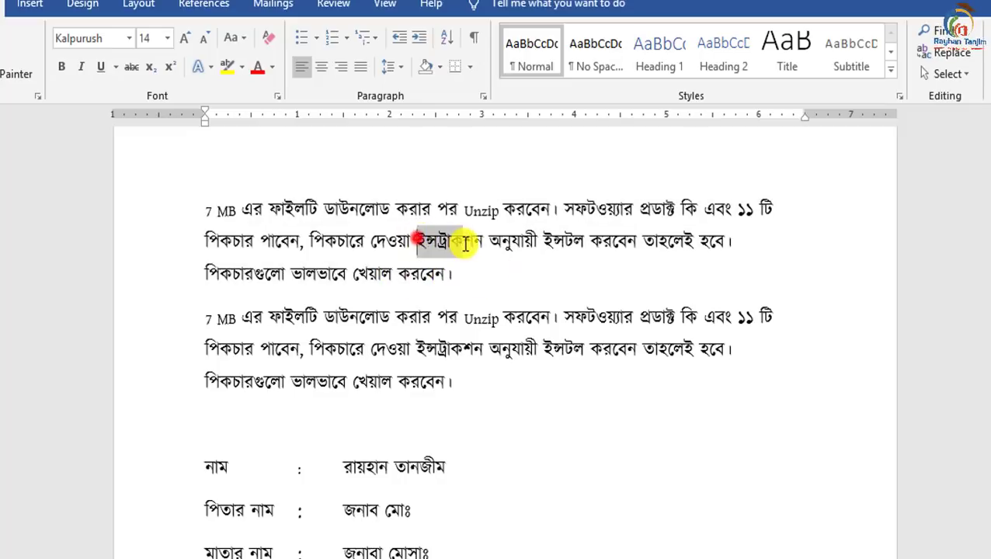
click(461, 285)
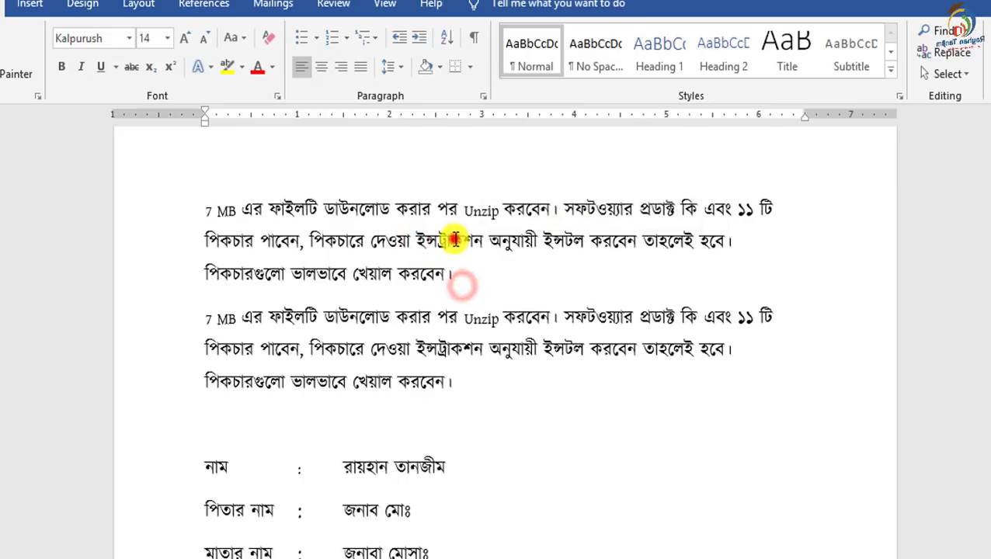
double_click(454, 241)
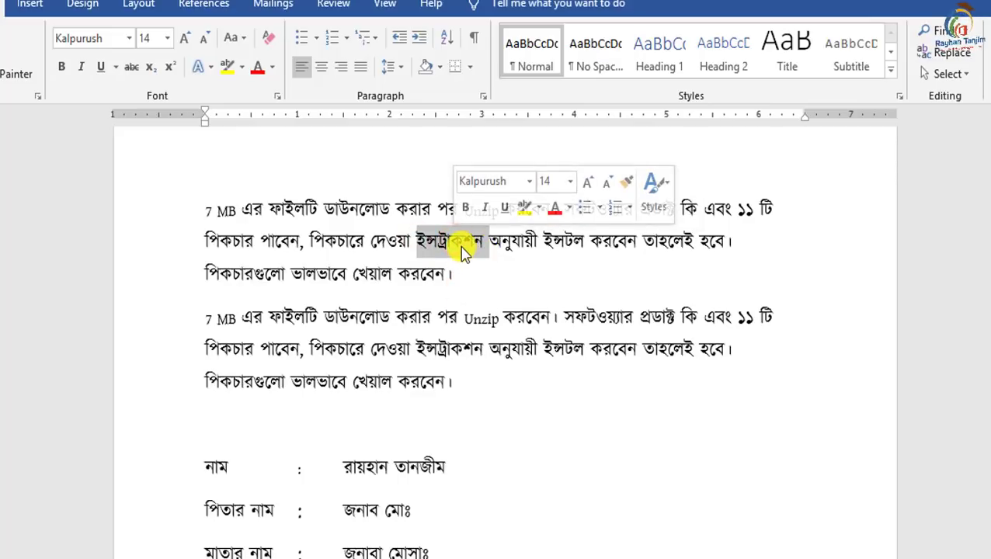
click(466, 269)
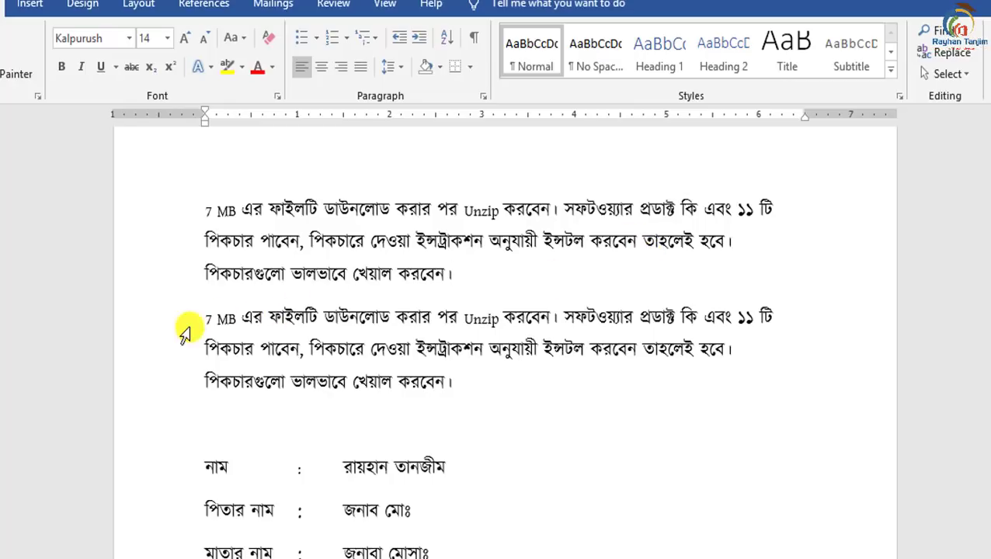
Step: Select the second paragraph's first line with Shift+End, then its second line with Shift+Home
mouse_move(205, 316)
mouse_down()
mouse_move(730, 301)
mouse_move(780, 312)
mouse_up()
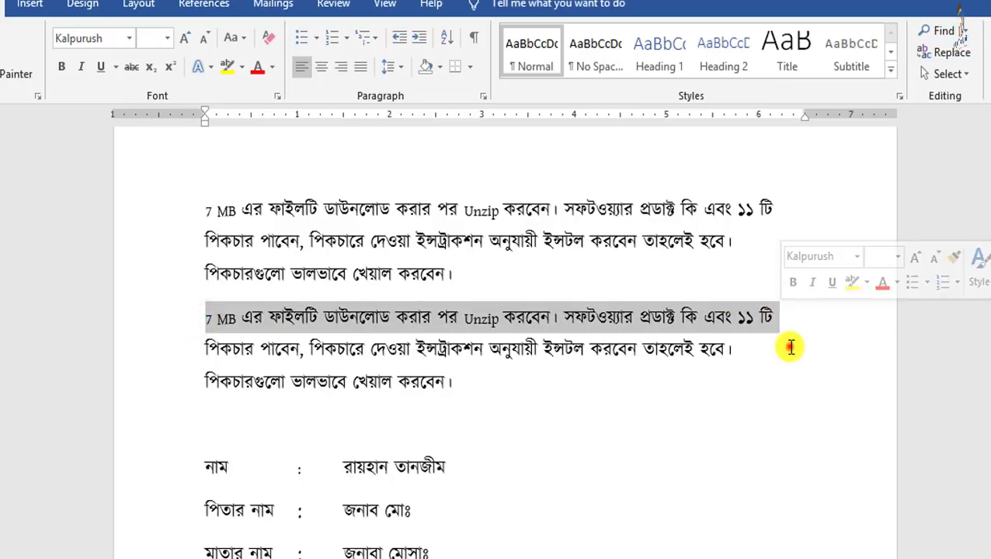
click(789, 347)
click(204, 319)
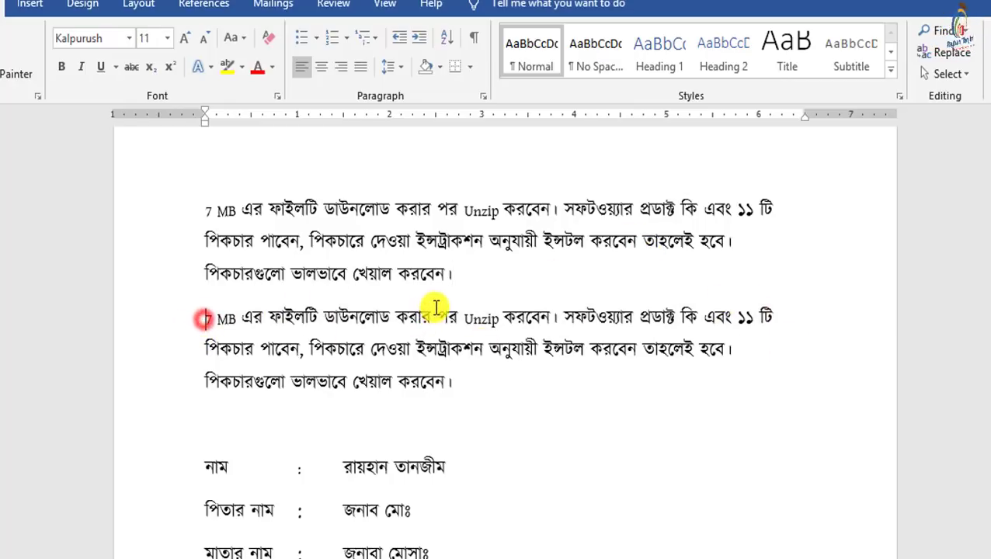
key(shift+End)
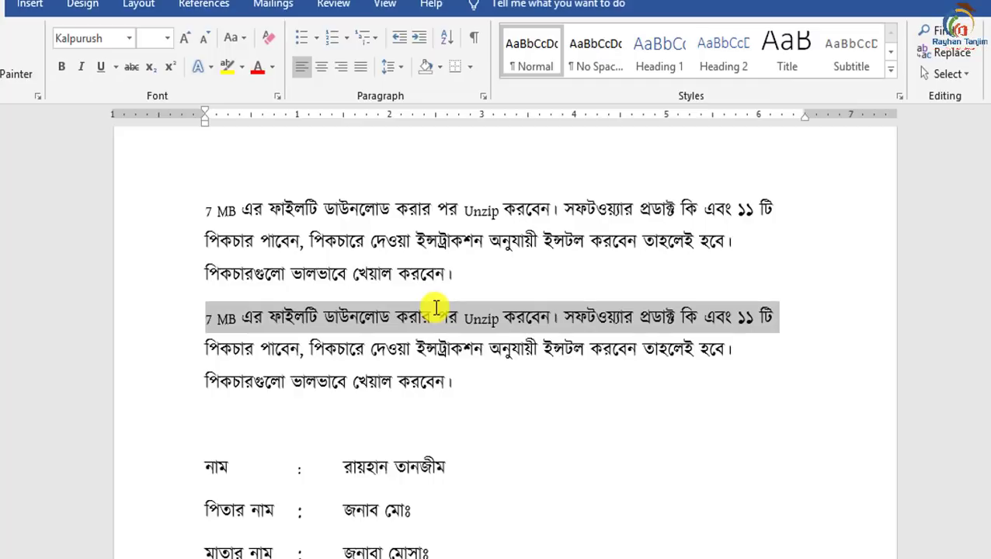
click(757, 359)
click(733, 351)
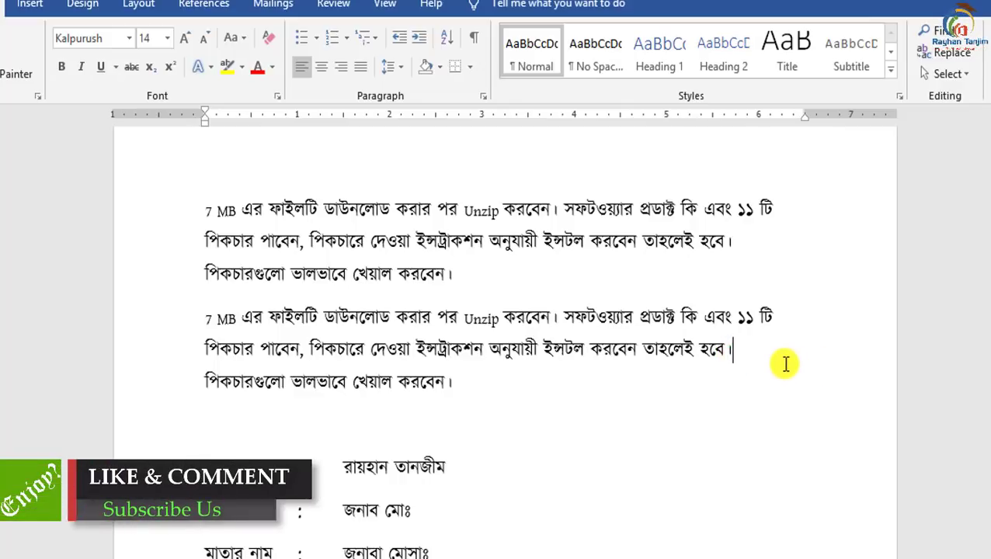
key(shift+Home)
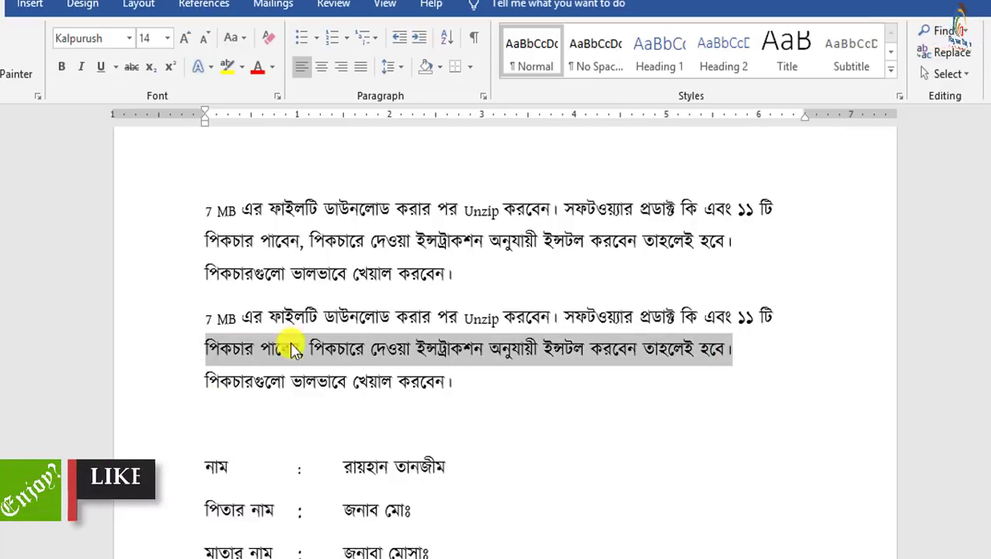
click(511, 389)
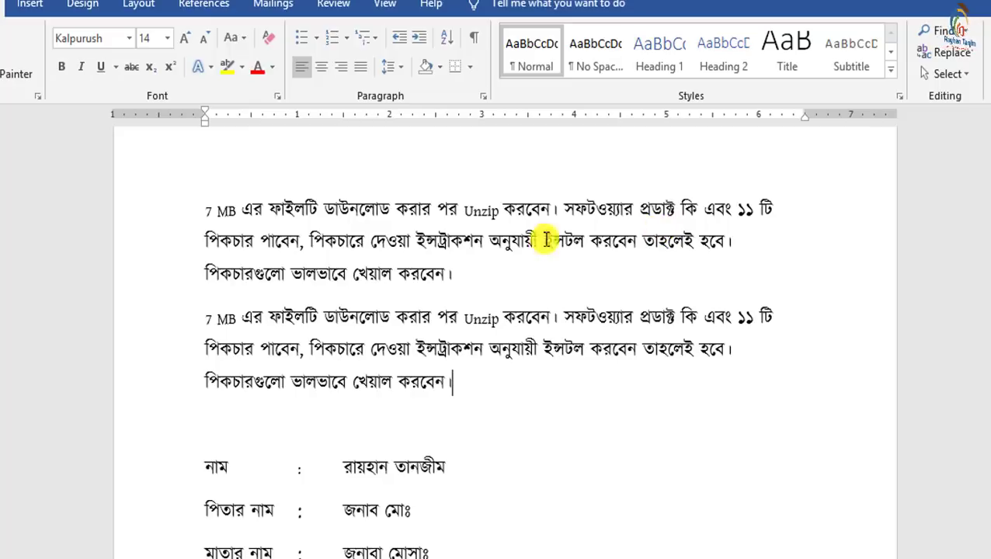
Step: Multi-select the words ডাউনলোড, পিকচারে and ভালভাবে with Ctrl+double-clicks
click(351, 209)
click(327, 267)
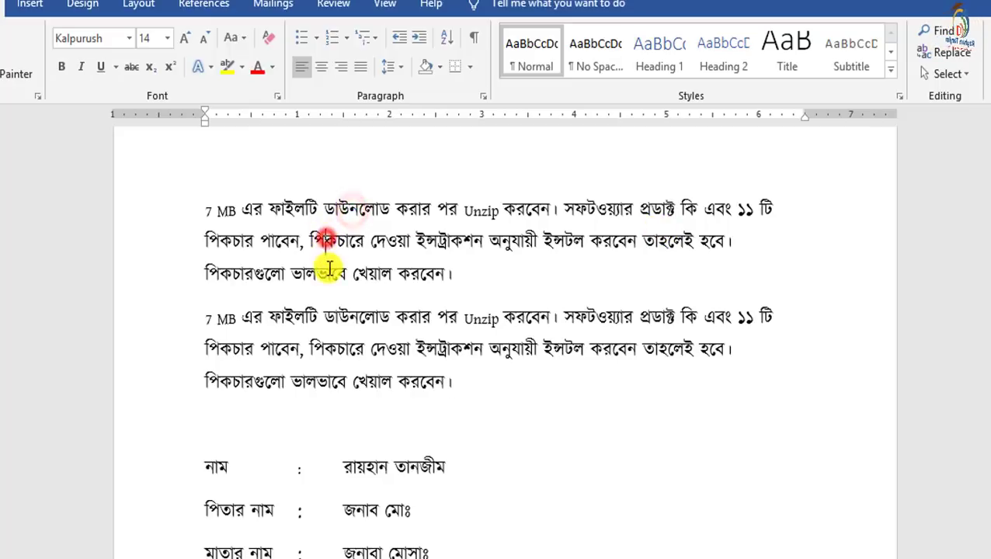
key(End)
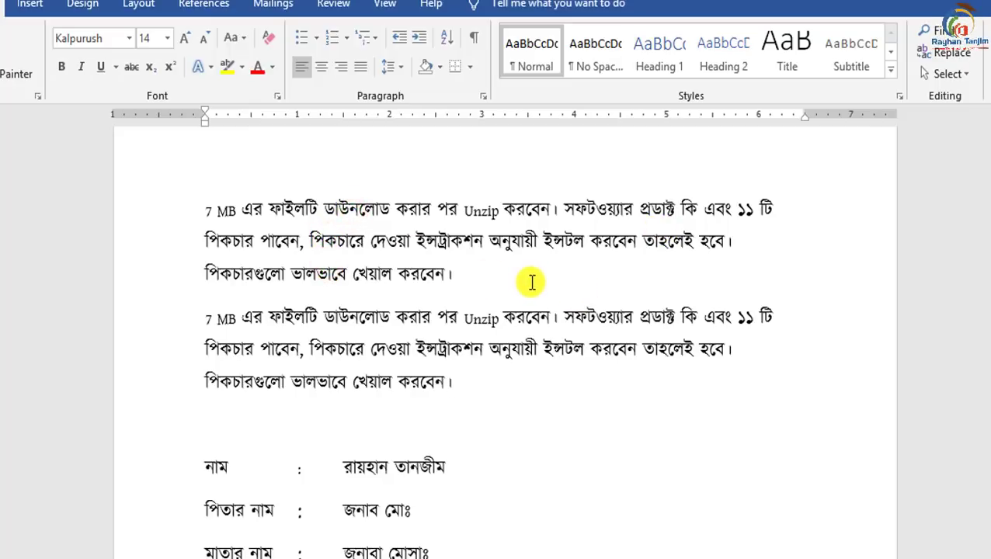
double_click(350, 209)
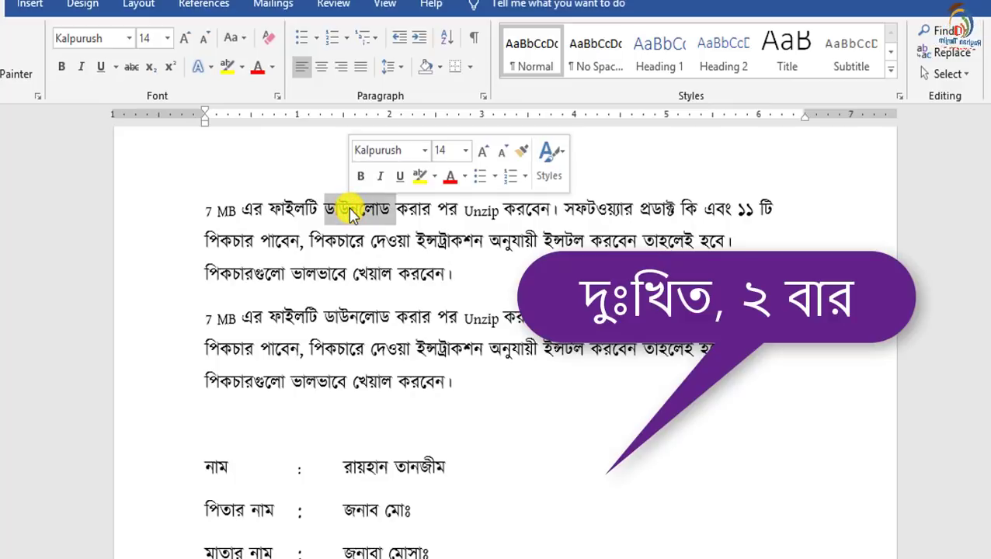
ctrl+double_click(338, 245)
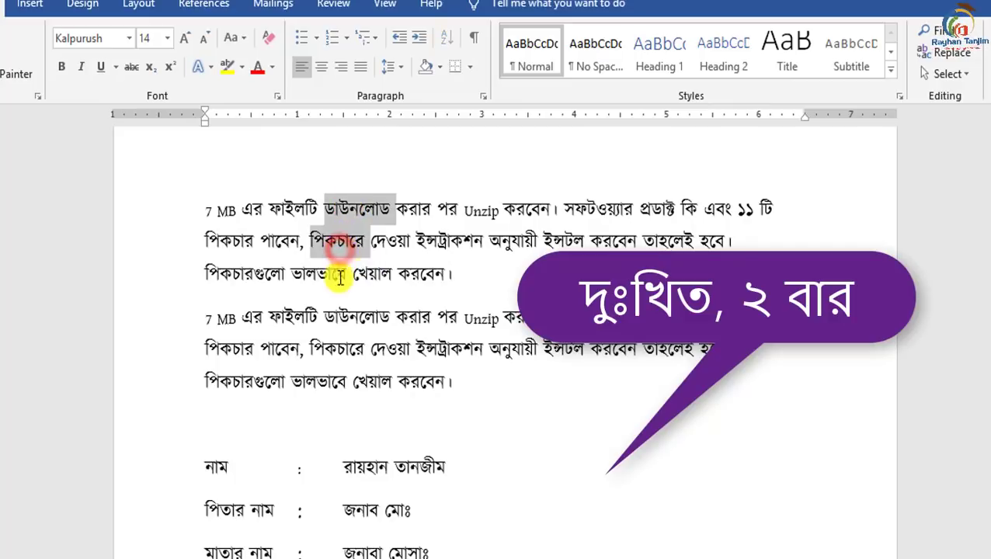
ctrl+double_click(321, 271)
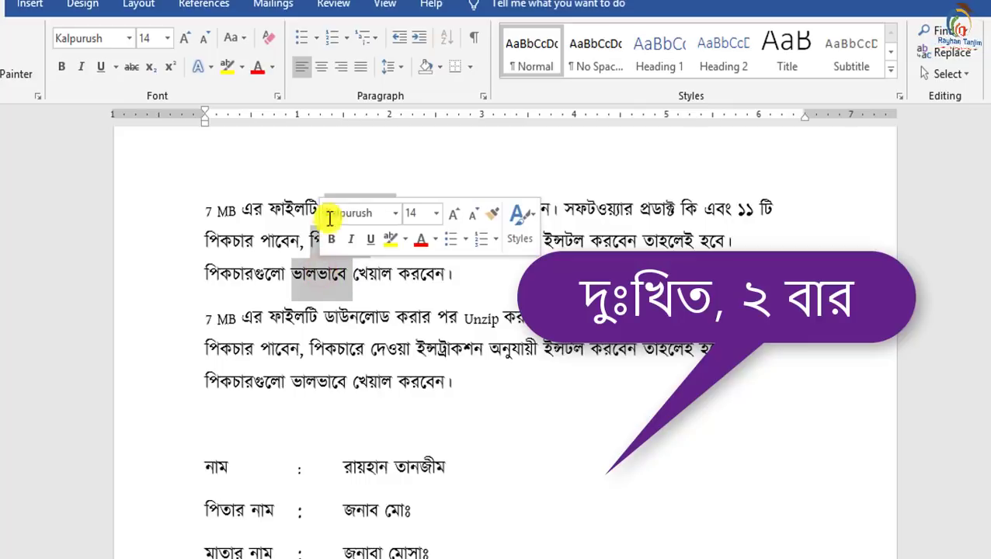
right_click(328, 272)
click(716, 278)
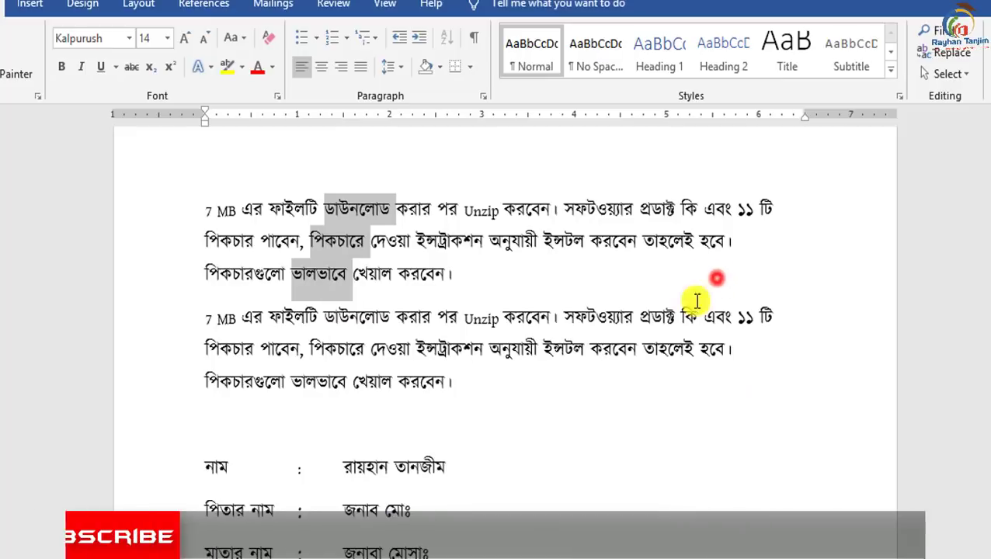
scroll(697, 301, down, 3)
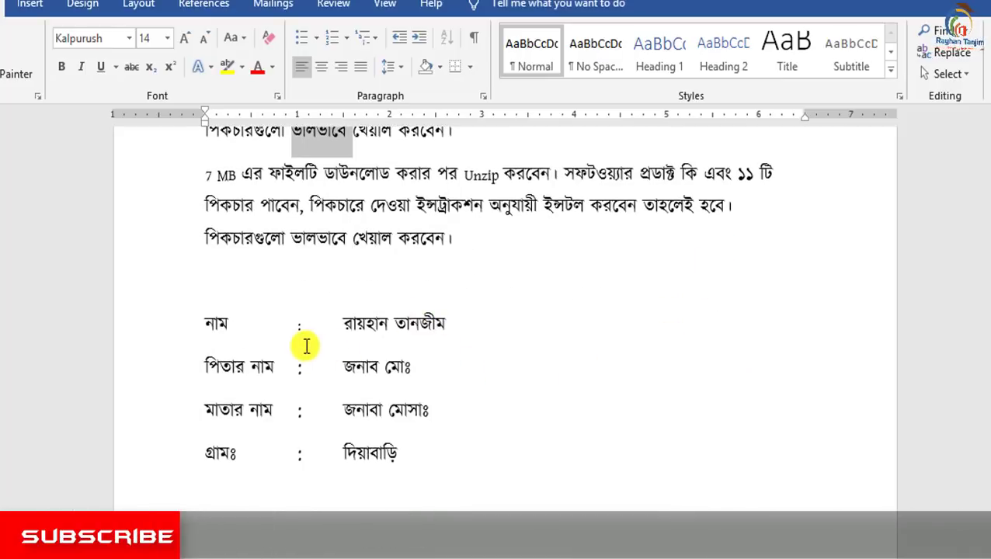
Step: Highlight the four personal-detail lines, then add two blank lines after the village entry
mouse_move(426, 451)
mouse_down()
mouse_move(155, 318)
mouse_move(257, 458)
mouse_up()
click(626, 459)
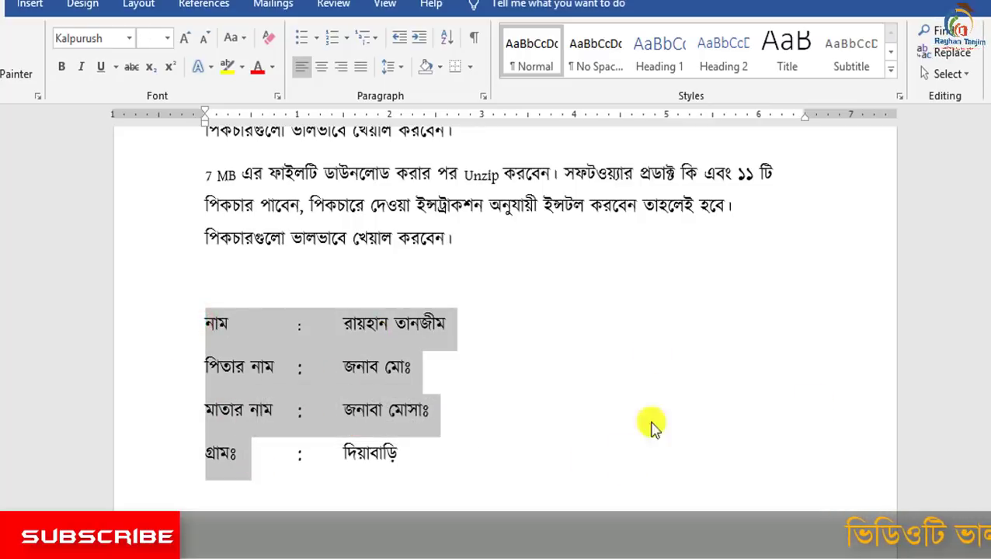
click(604, 421)
drag(503, 451, 321, 280)
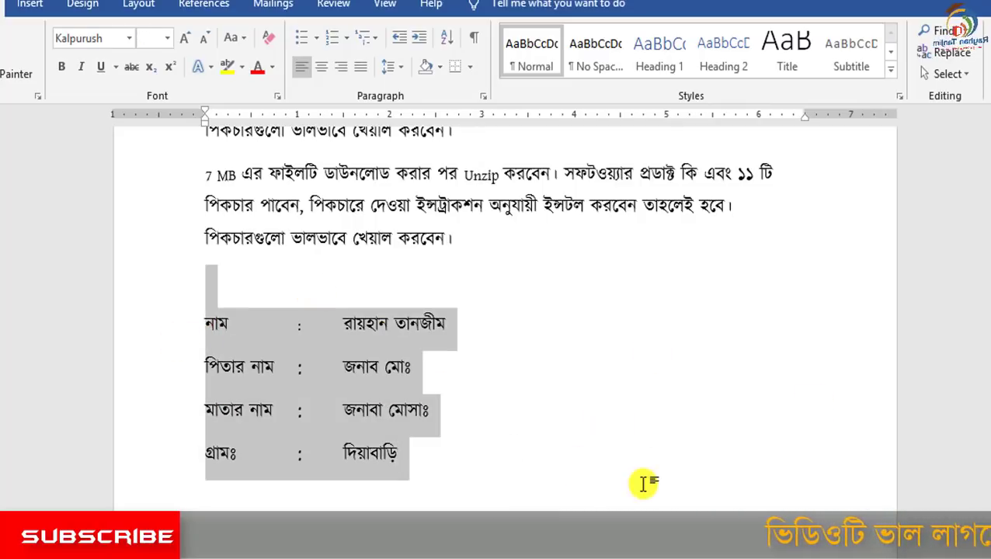
click(559, 469)
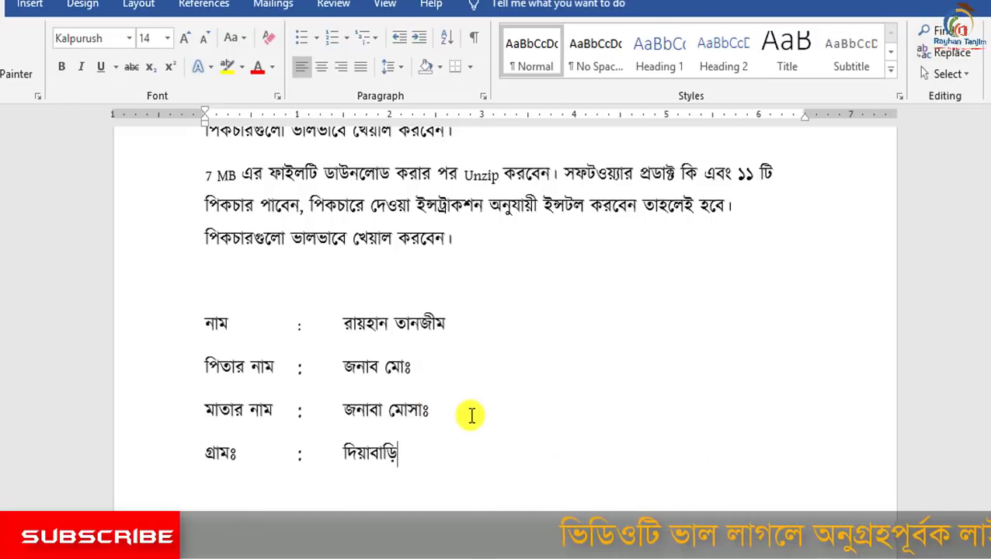
key(Return)
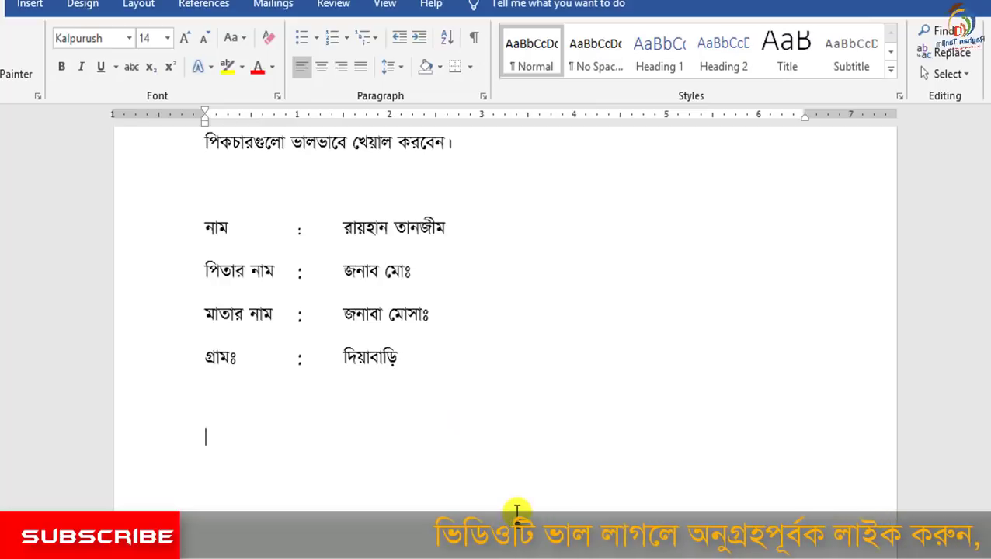
key(Return)
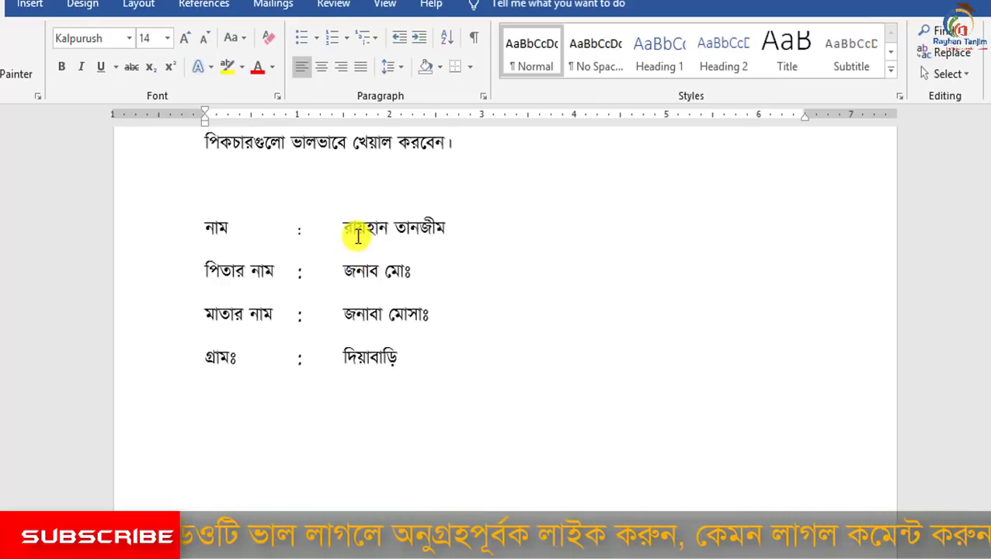
Step: Block-select the values column and paste it on the blank line below the details
mouse_move(342, 224)
alt+mouse_down()
mouse_move(433, 368)
mouse_move(450, 371)
alt+mouse_up()
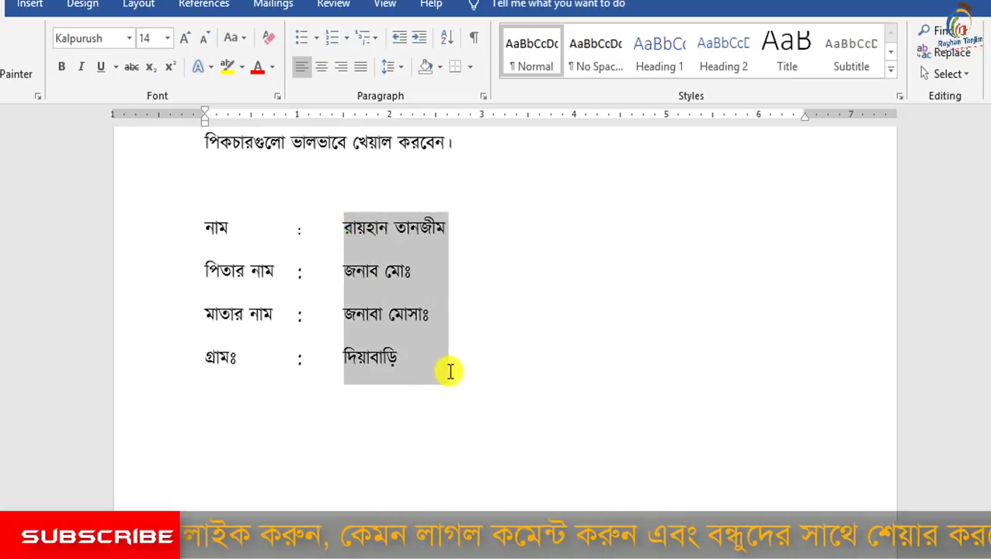
click(187, 475)
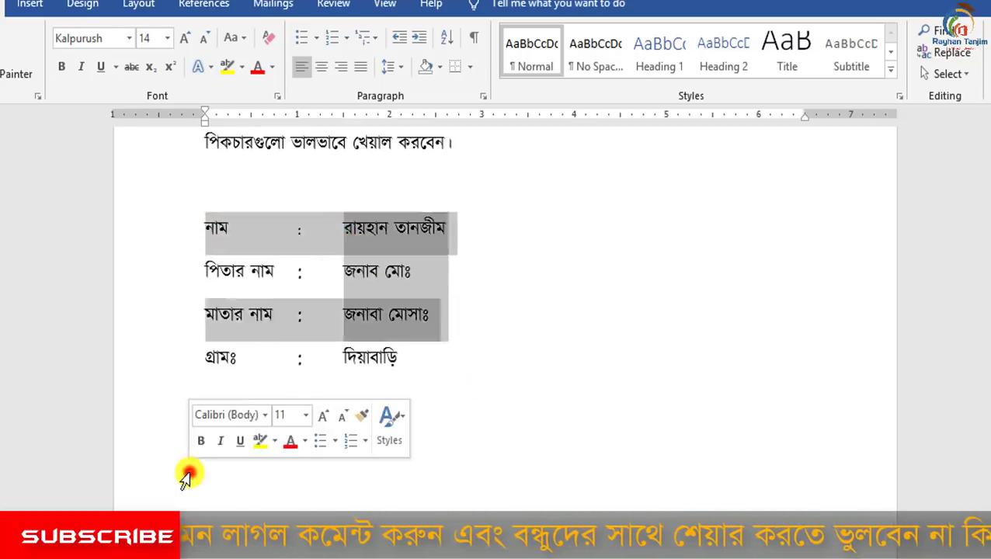
key(ctrl+v)
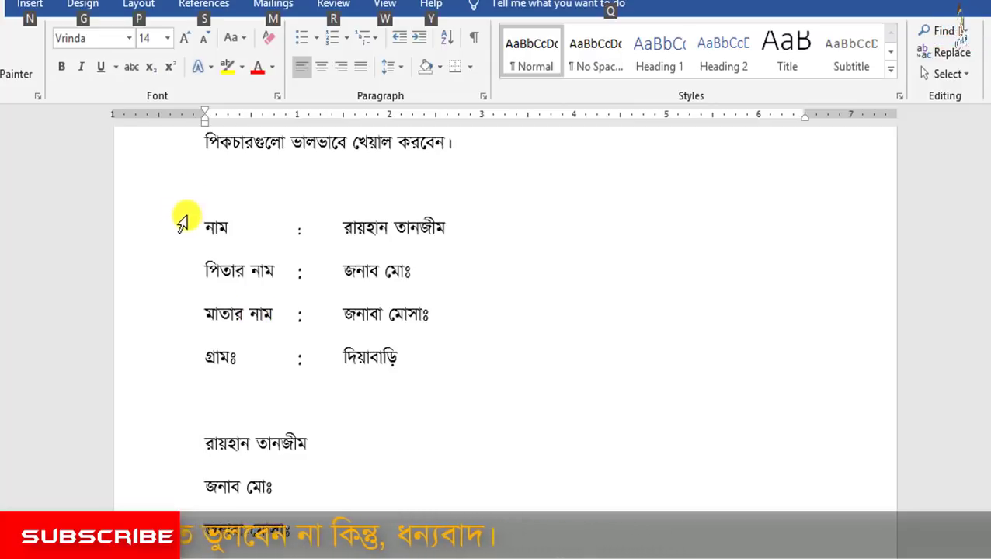
Step: Block-select the labels with their colons and paste them on a new line under the pasted values
click(203, 225)
drag(260, 292, 313, 367)
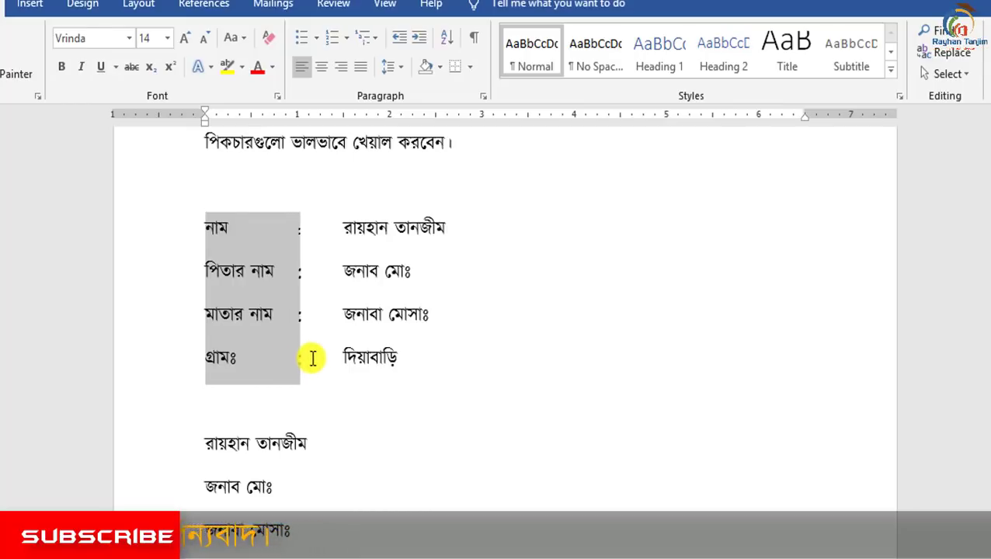
drag(275, 354, 311, 356)
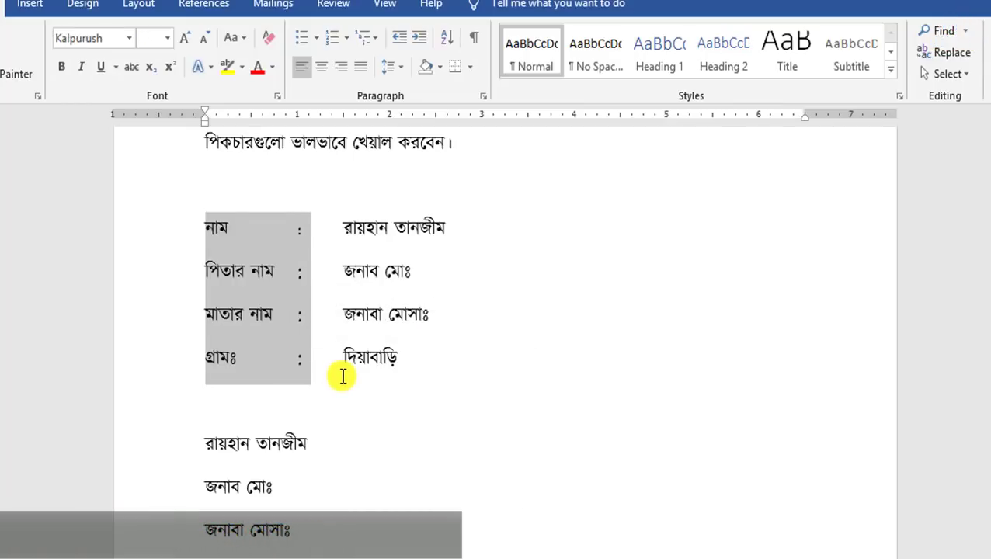
scroll(217, 494, down, 3)
click(210, 482)
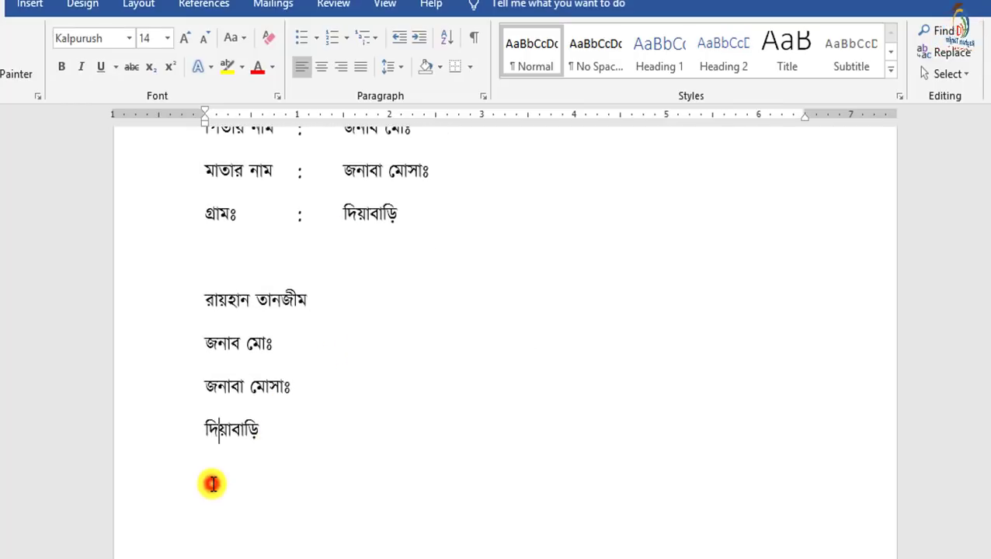
click(284, 423)
key(Return)
key(Return)
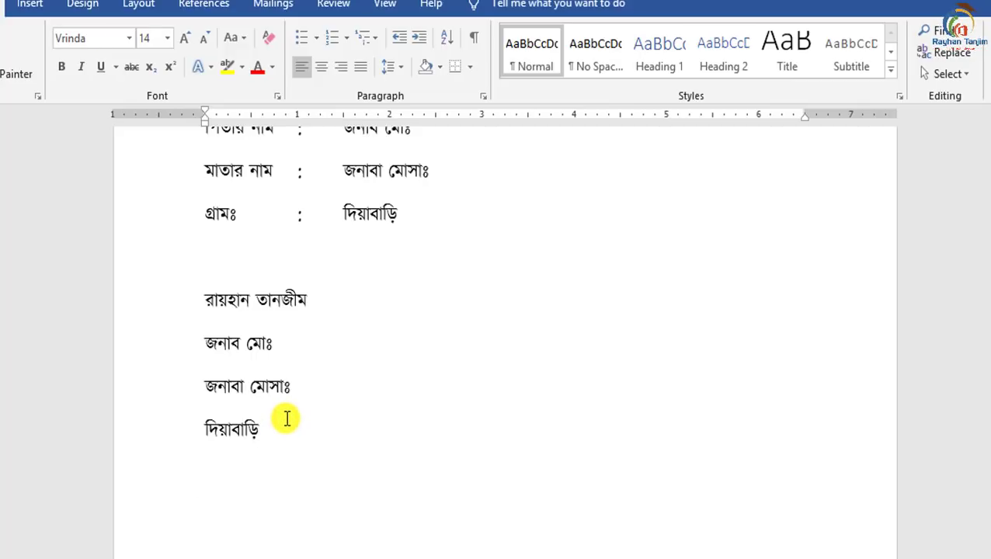
text(নাম	: পিতার নাম	: মাতার নাম	: গ্রামঃ	:)
scroll(313, 374, down, 3)
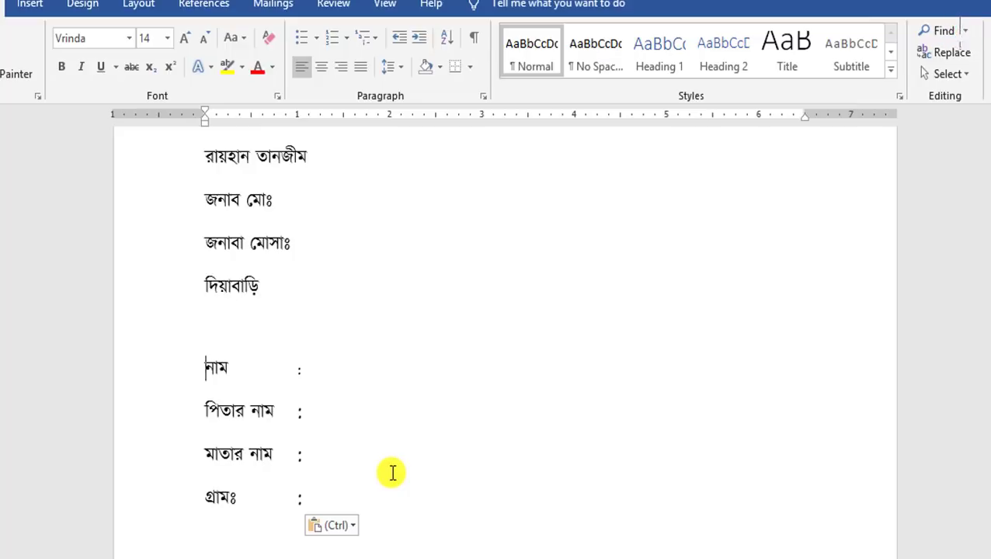
scroll(392, 472, up, 3)
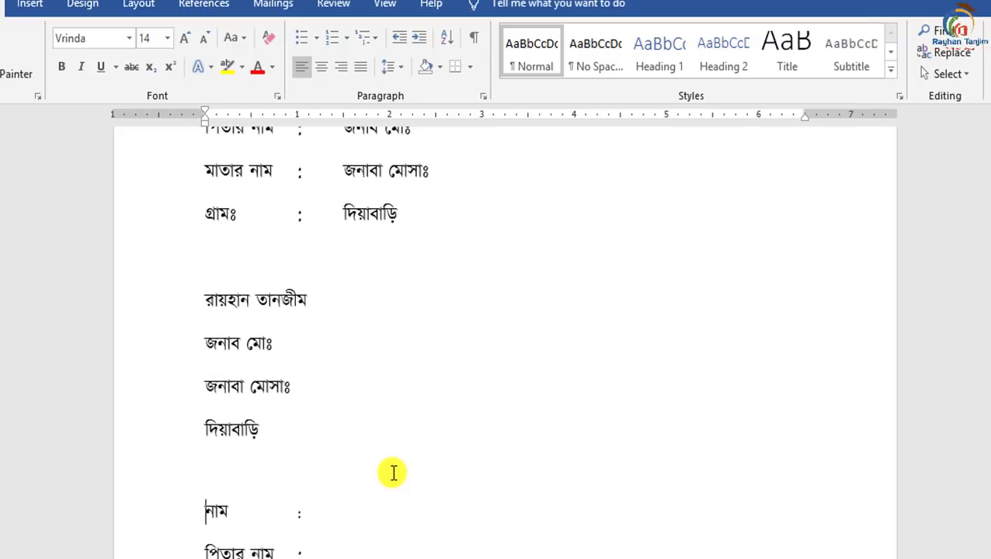